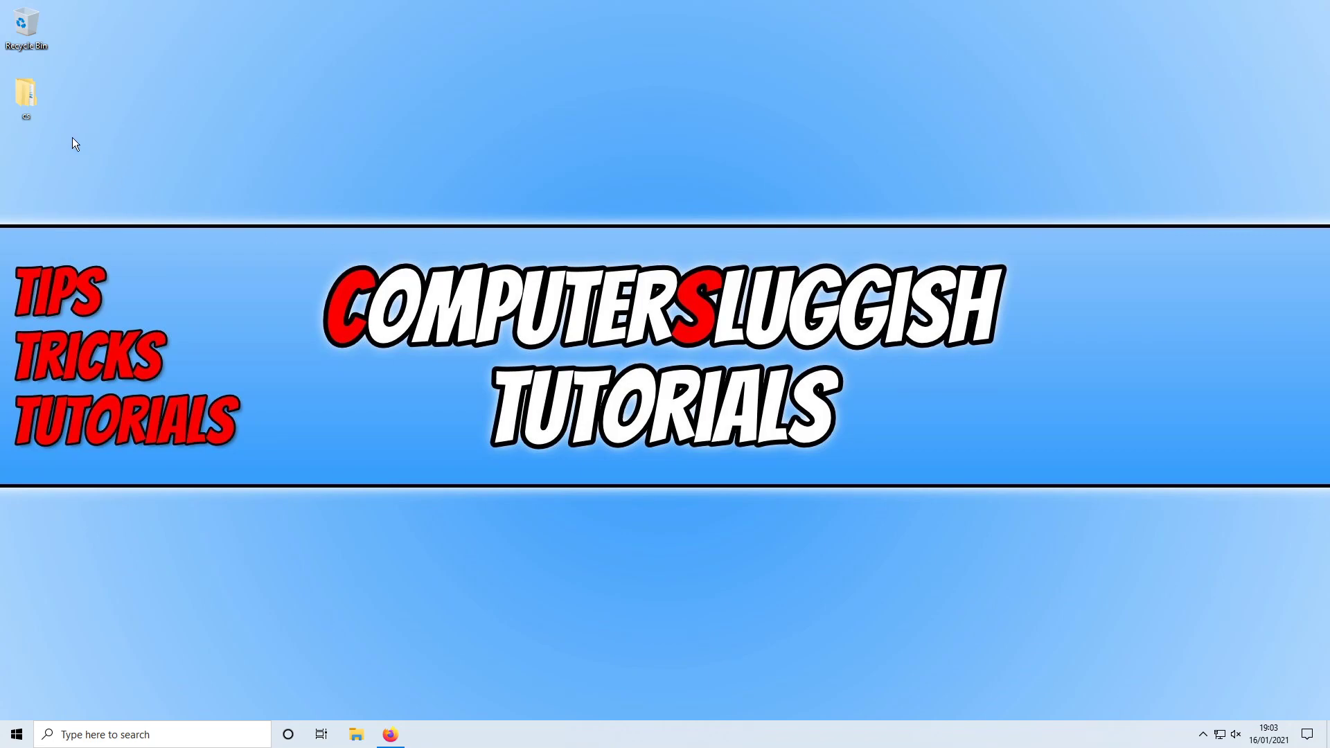
Step: Open the cs folder on the desktop
double_click(27, 97)
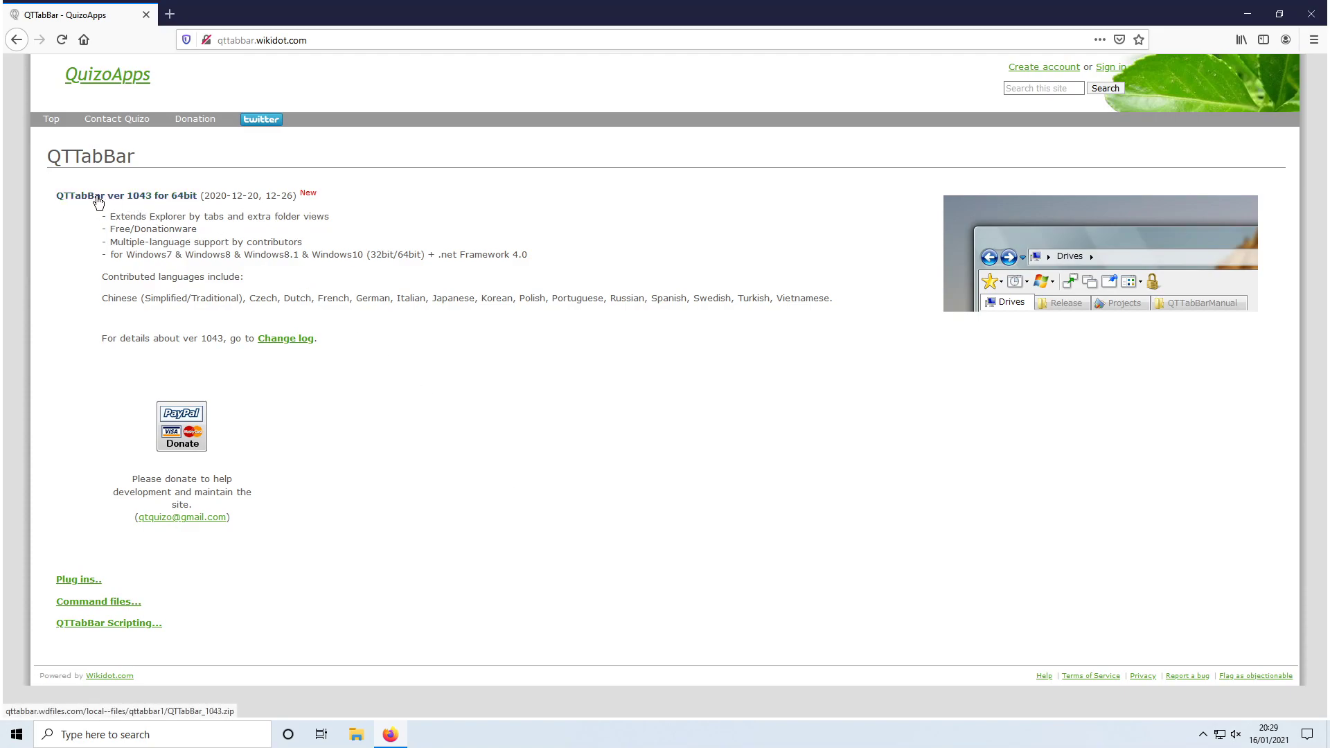
Step: Save the QTTabBar ver 1043 for 64bit zip and show Firefox's downloads list
left_click(125, 201)
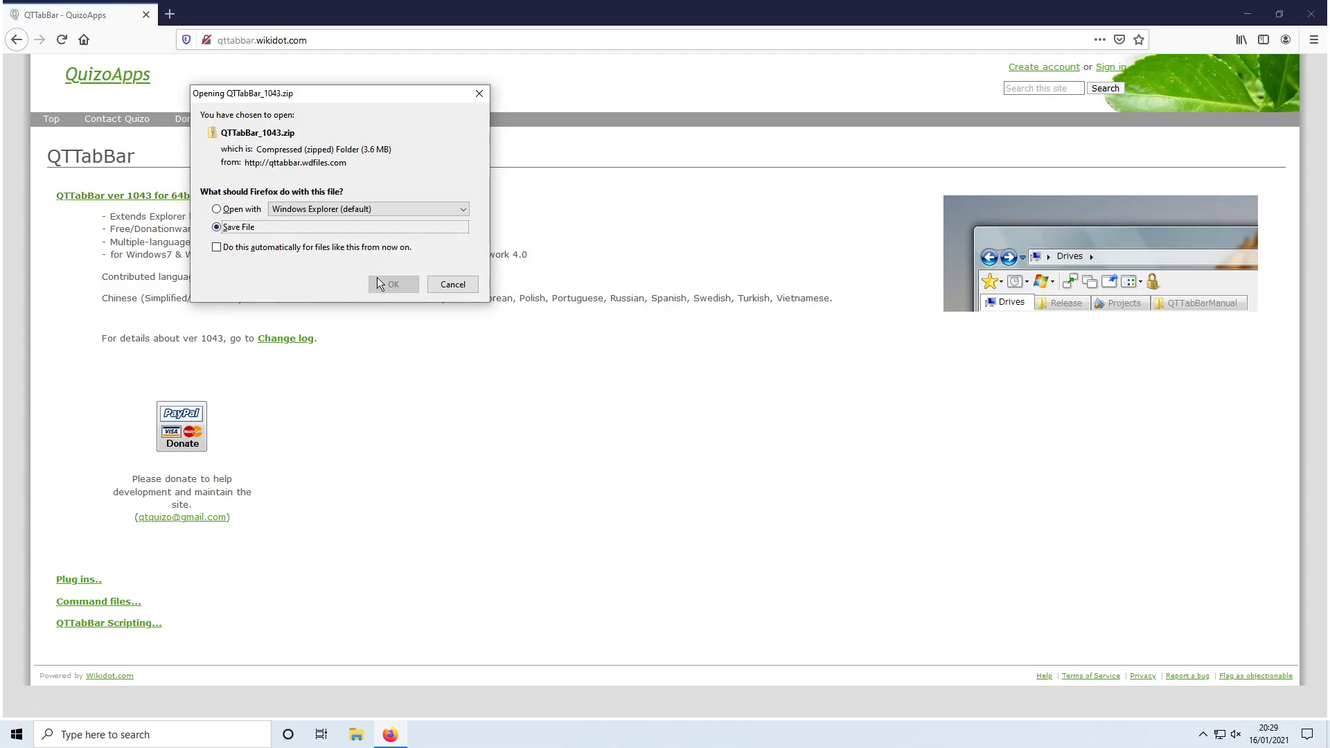
left_click(385, 285)
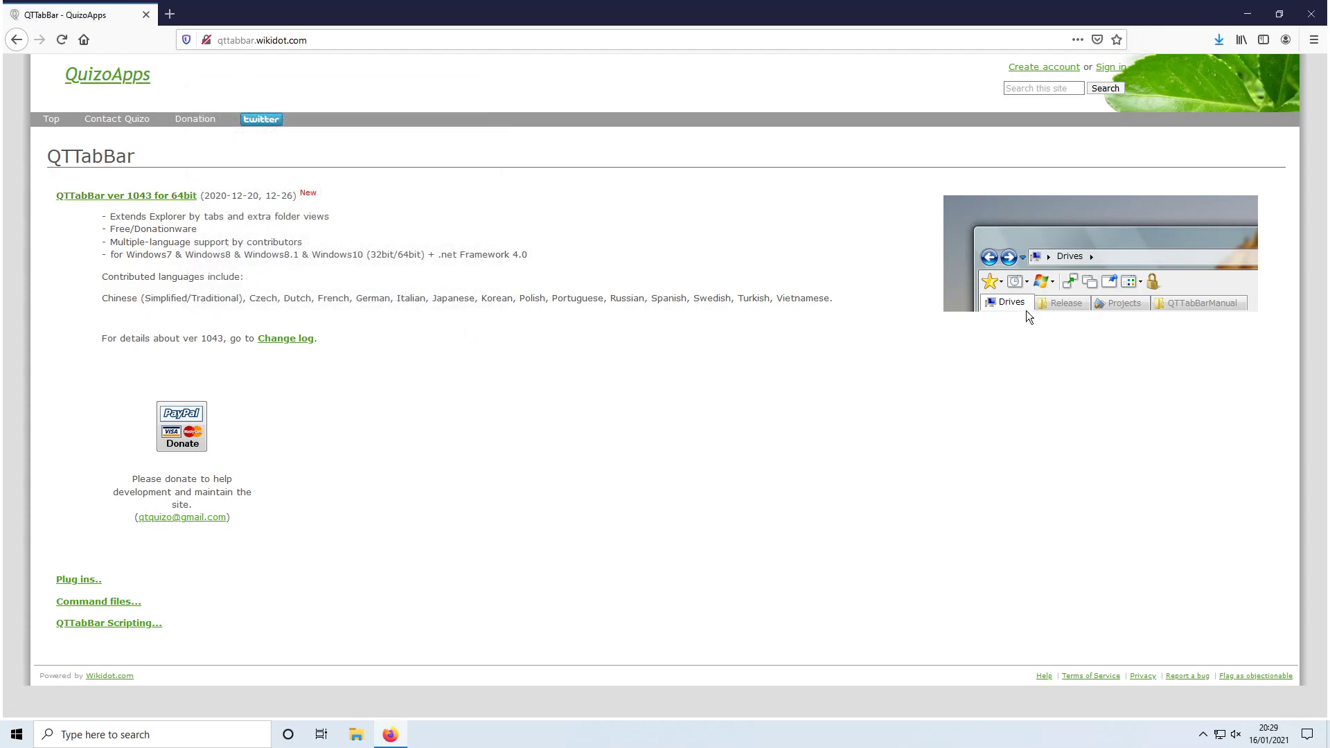
left_click(1218, 39)
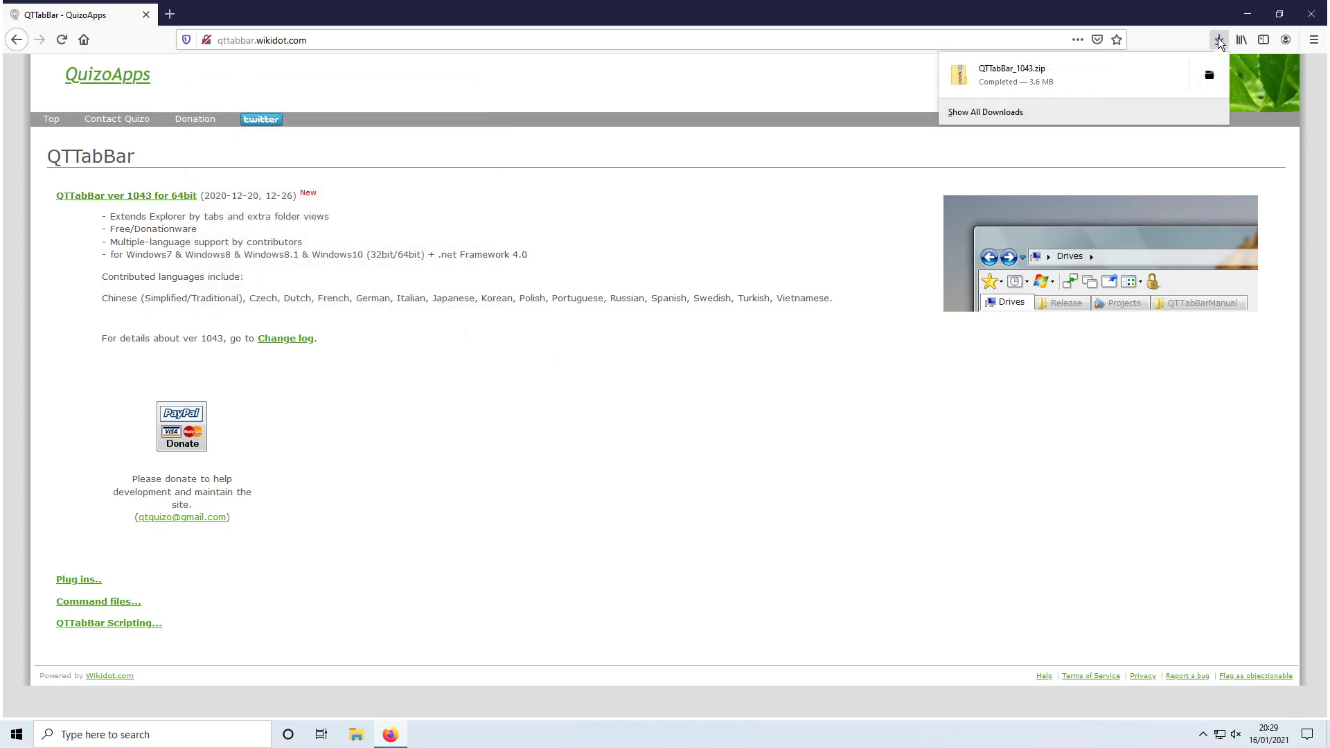
Step: Copy QTTabBar.exe from QTTabBar_1043.zip onto the desktop and run it from there
left_click(1069, 69)
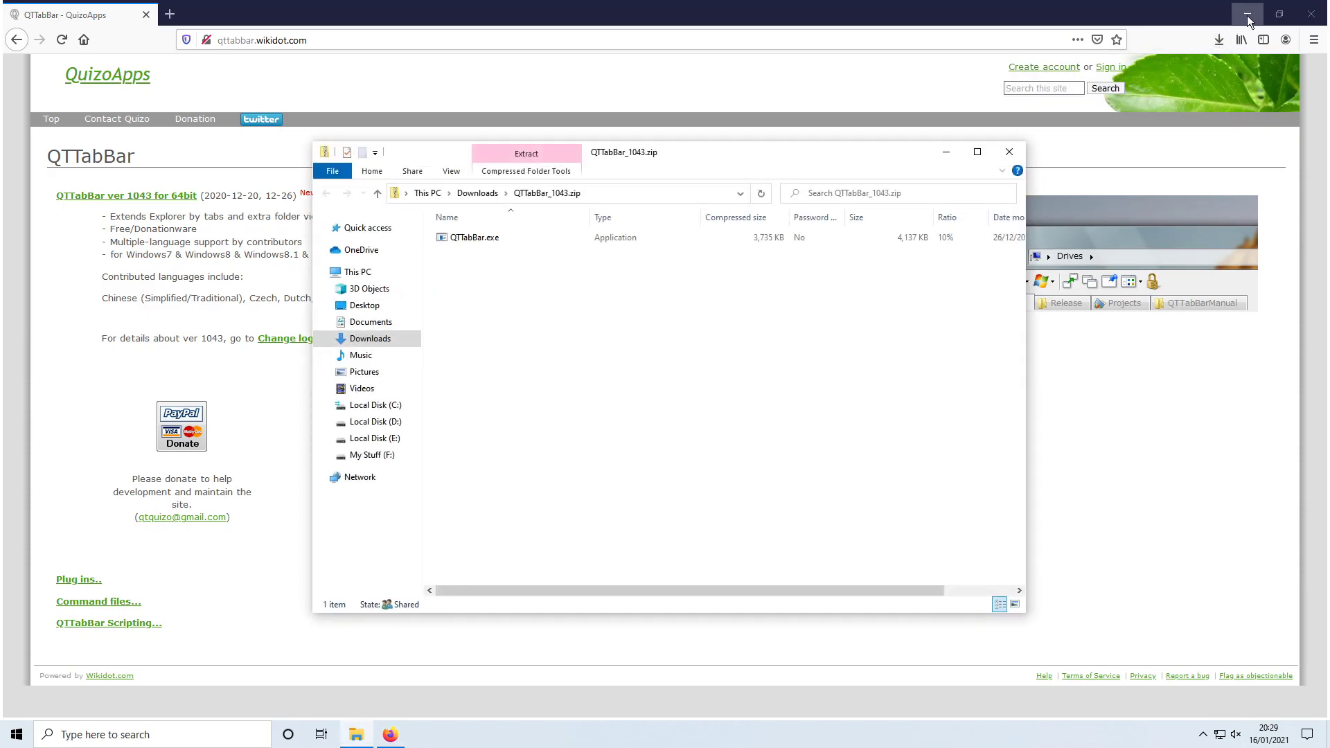
left_click(1246, 13)
left_click_drag(494, 237, 102, 198)
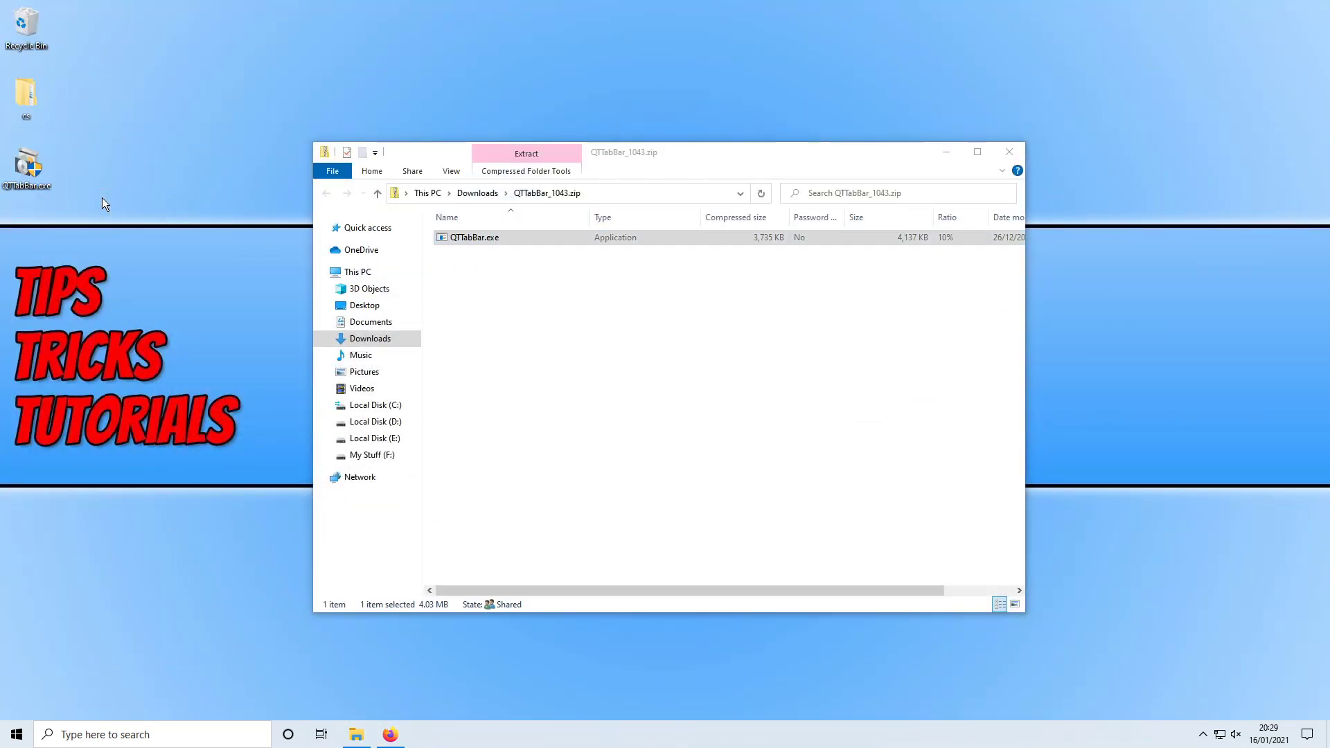
left_click(1015, 148)
double_click(37, 167)
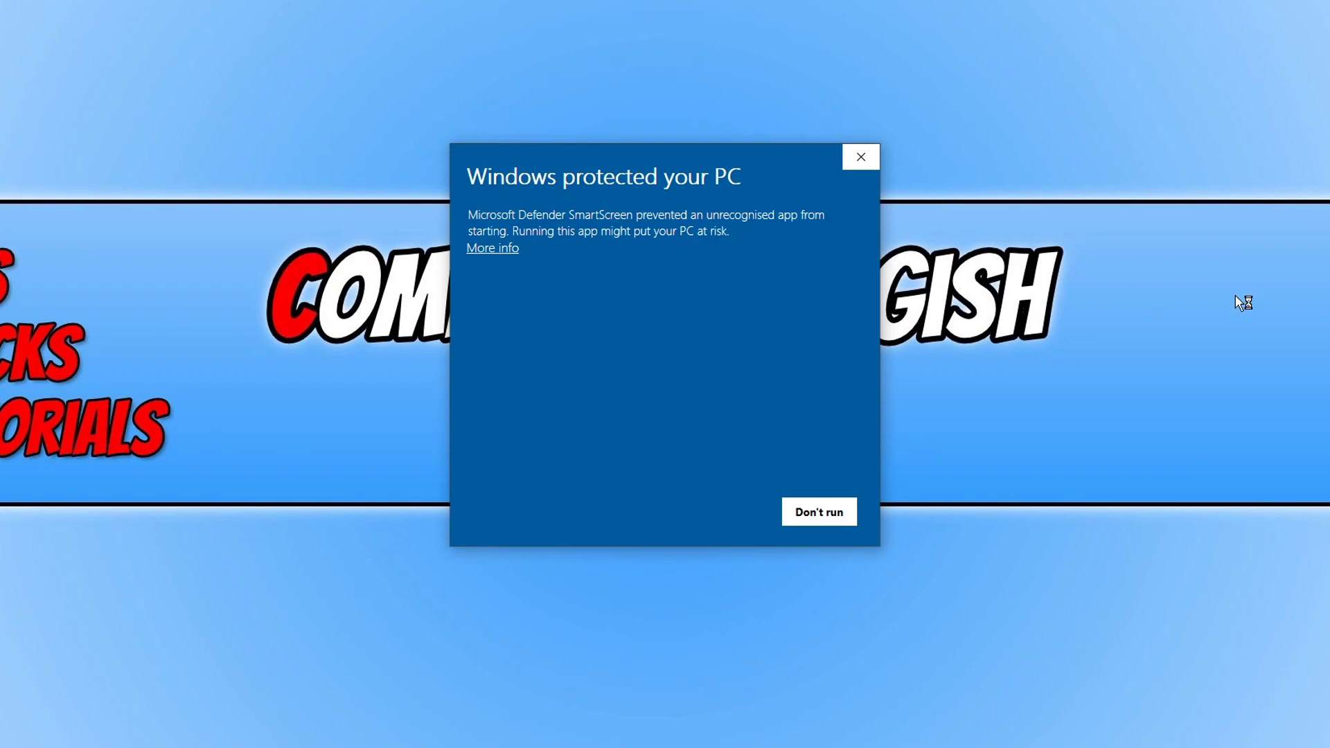
Step: Run the installer anyway despite SmartScreen, then finish the QTTabBar 1043 Setup Wizard
left_click(475, 248)
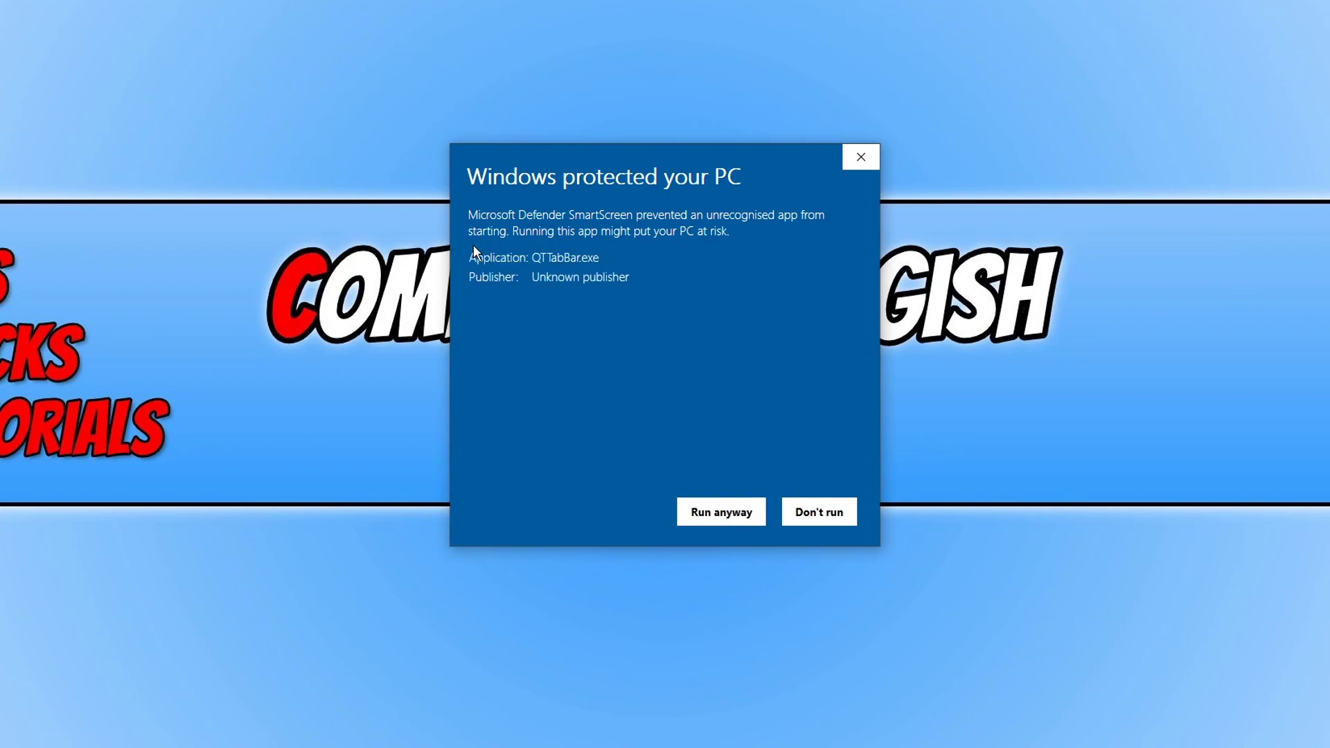
left_click(721, 511)
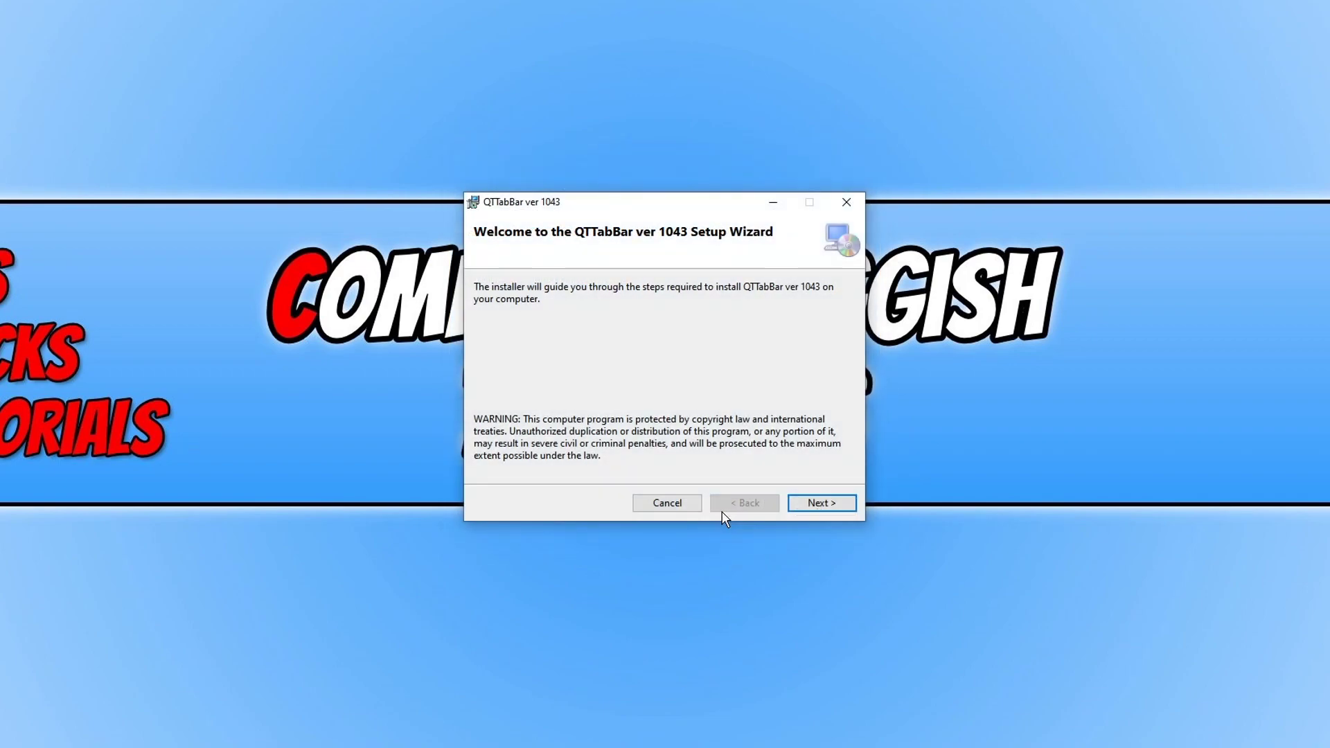
left_click(813, 506)
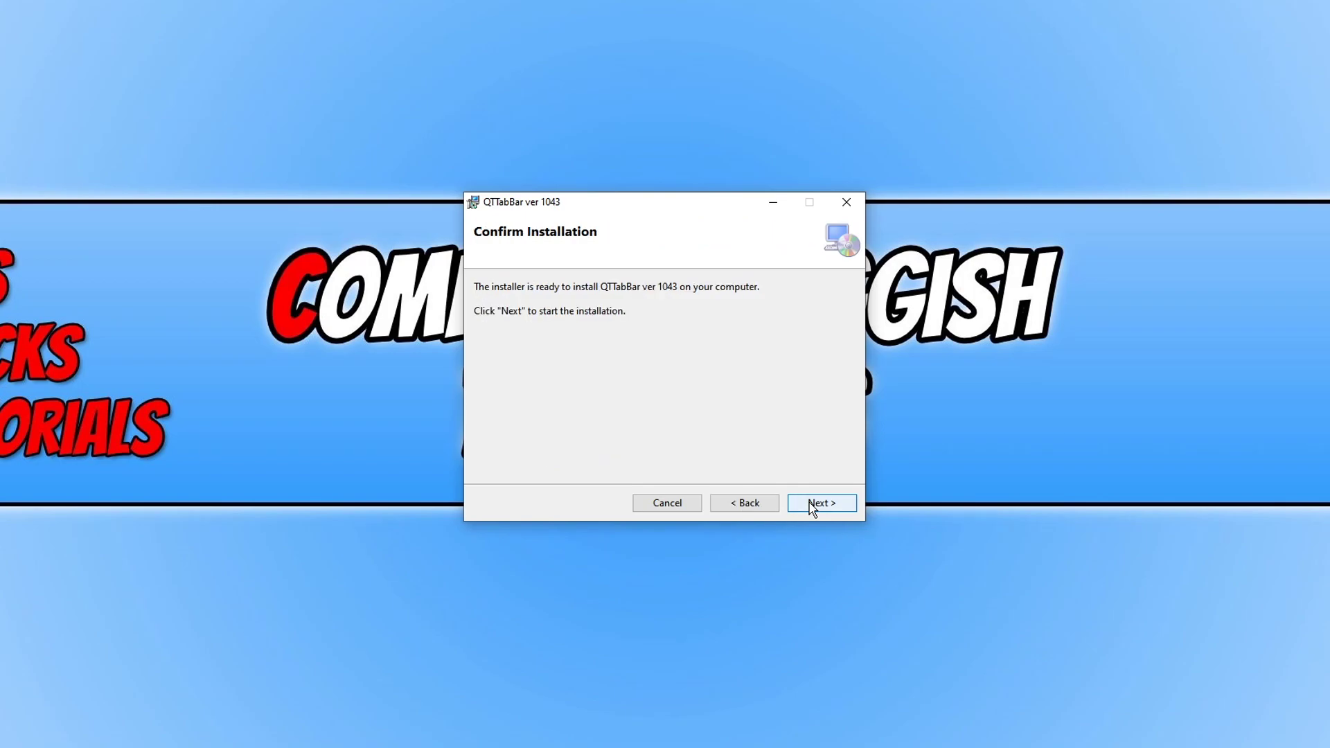
left_click(814, 506)
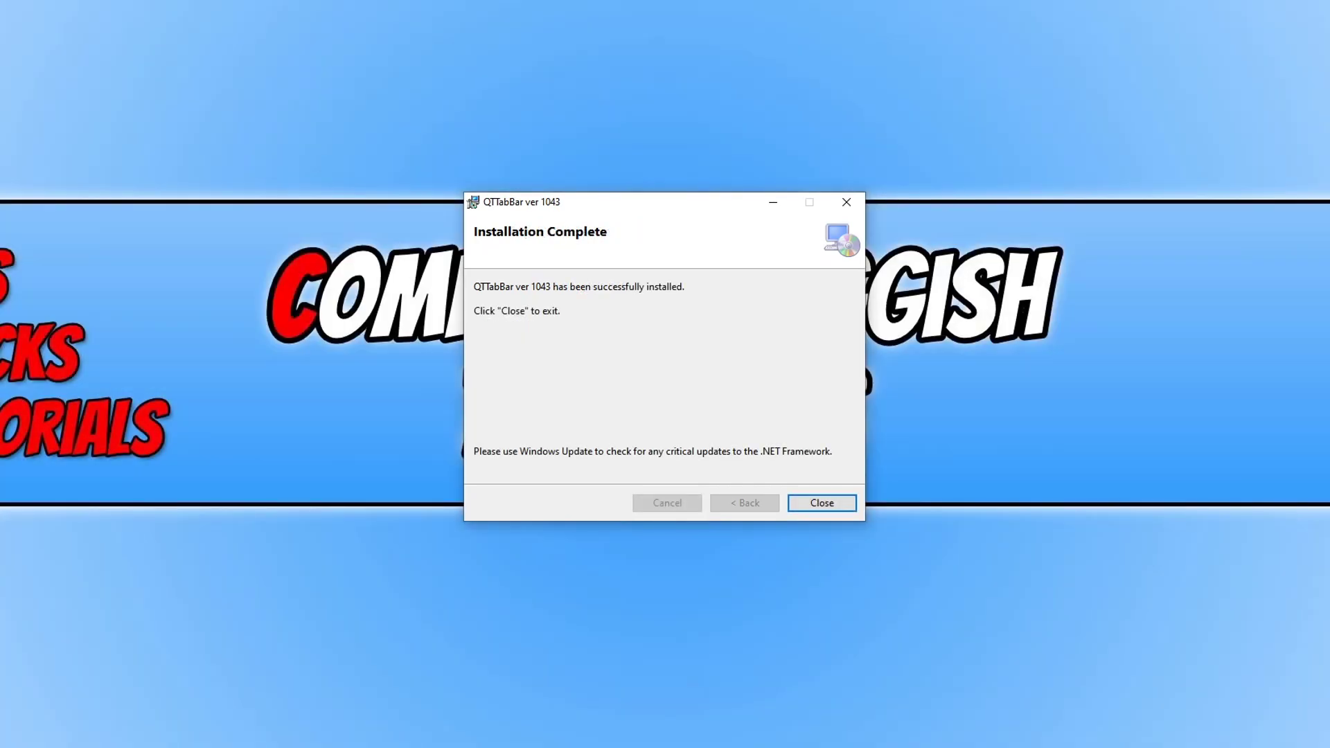
left_click(834, 501)
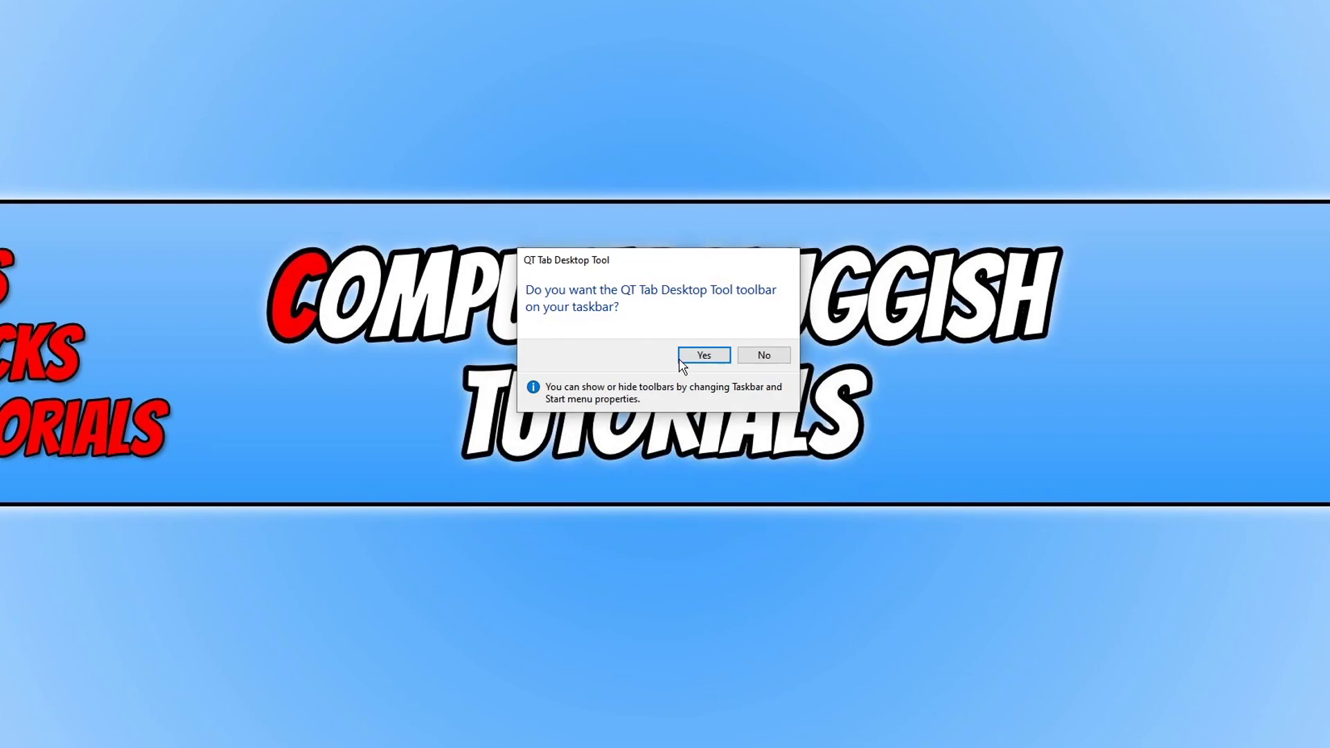
Step: Accept the QT Tab Desktop Tool toolbar, widen its taskbar space, and dismiss its settings
left_click(703, 356)
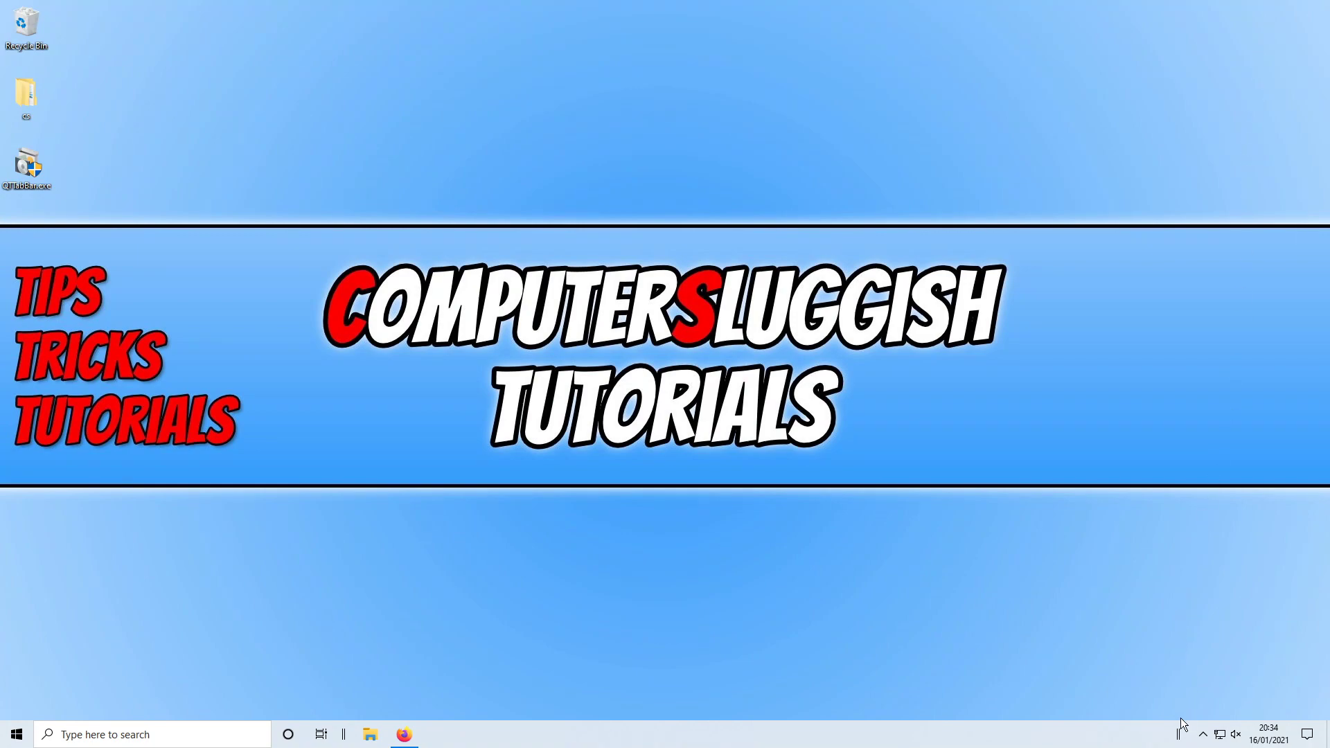
left_click_drag(1178, 734, 1057, 734)
right_click(1107, 740)
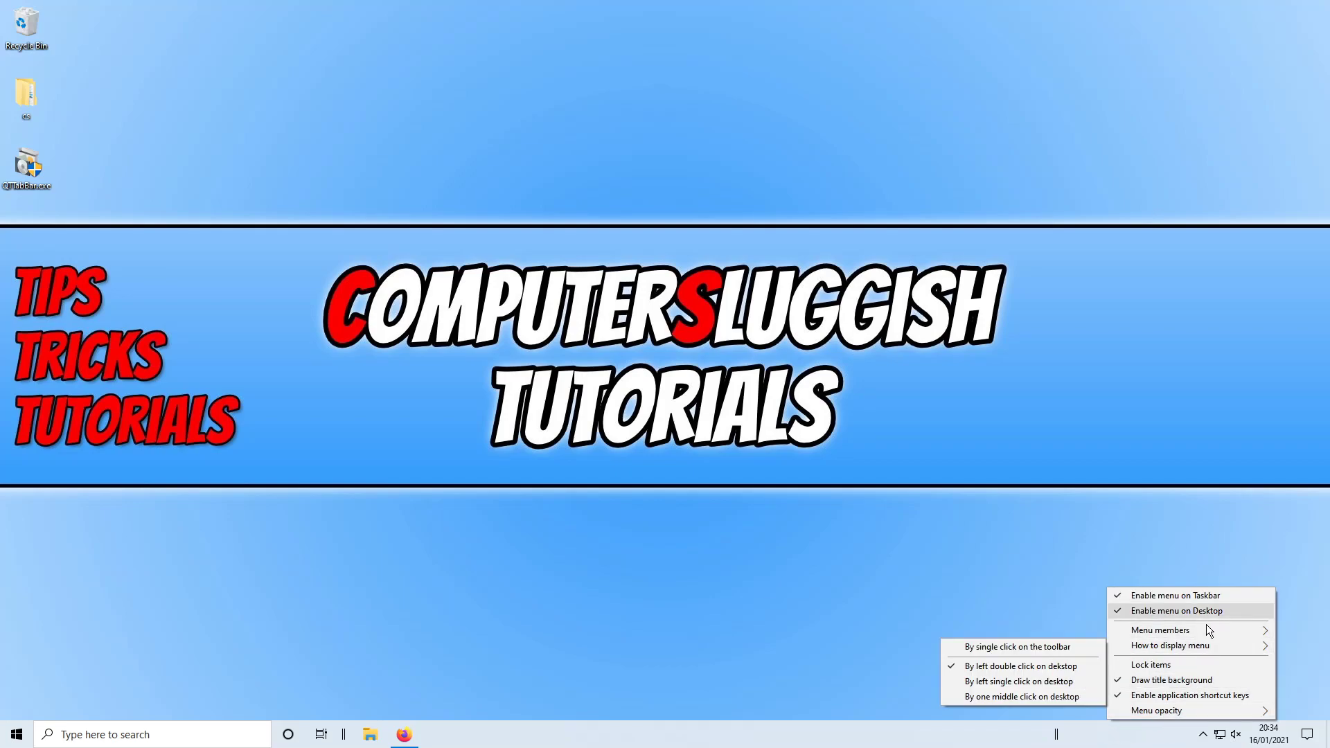
left_click(1172, 443)
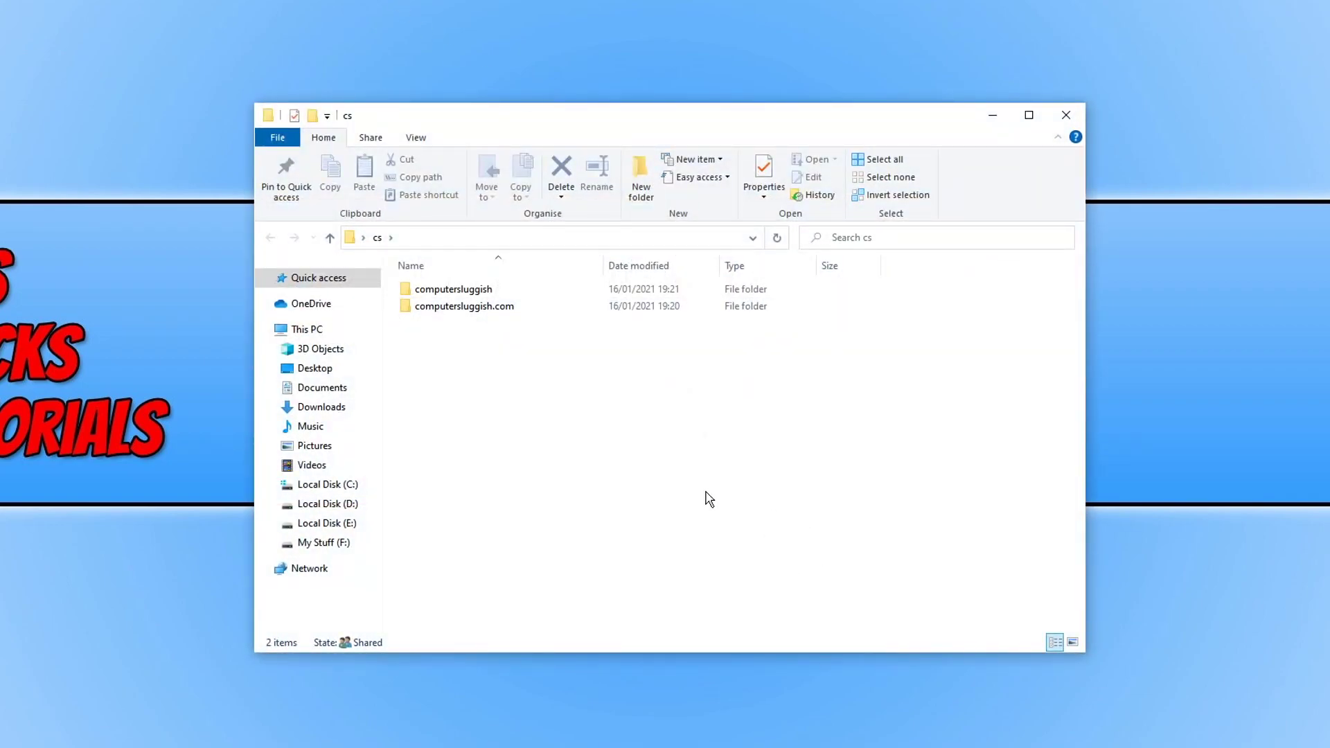
Step: Enable QT Command Bar, then QTTabBar, from the View tab's Options dropdown
left_click(415, 137)
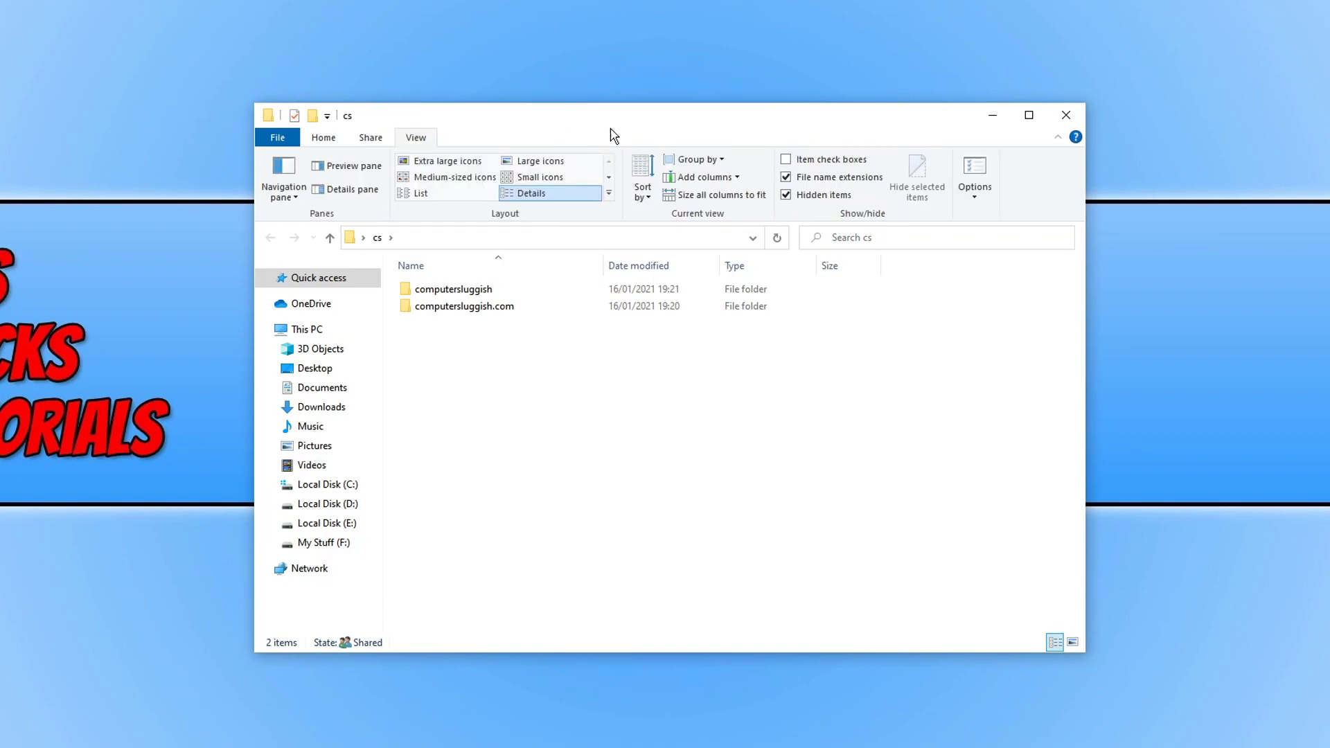
left_click(977, 194)
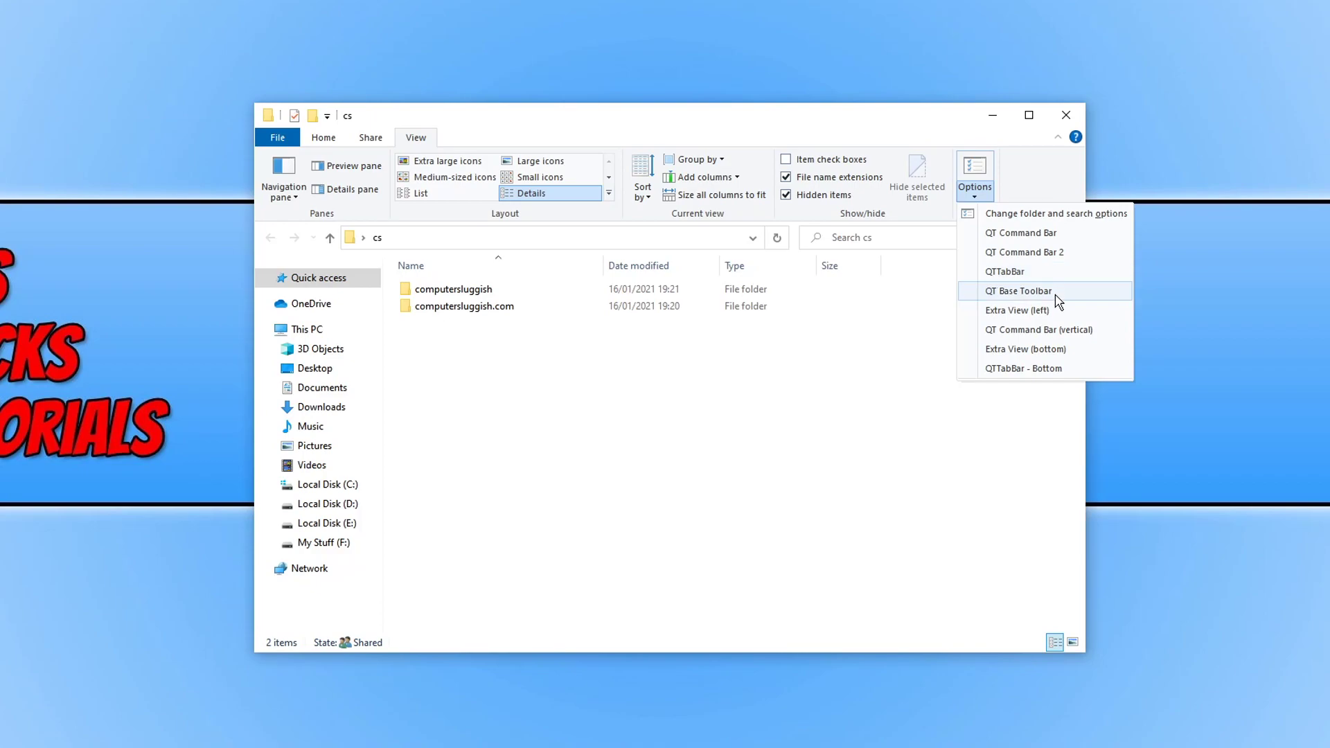
left_click(1062, 236)
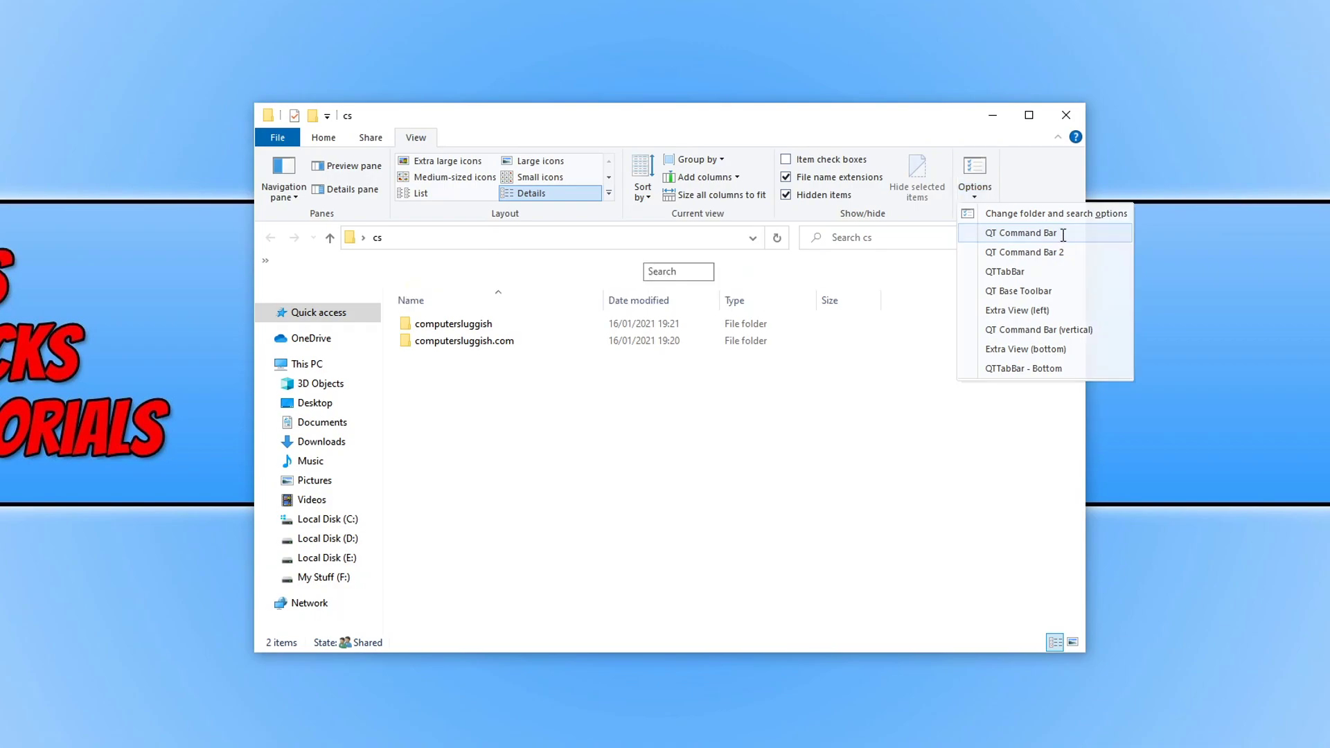
left_click(975, 194)
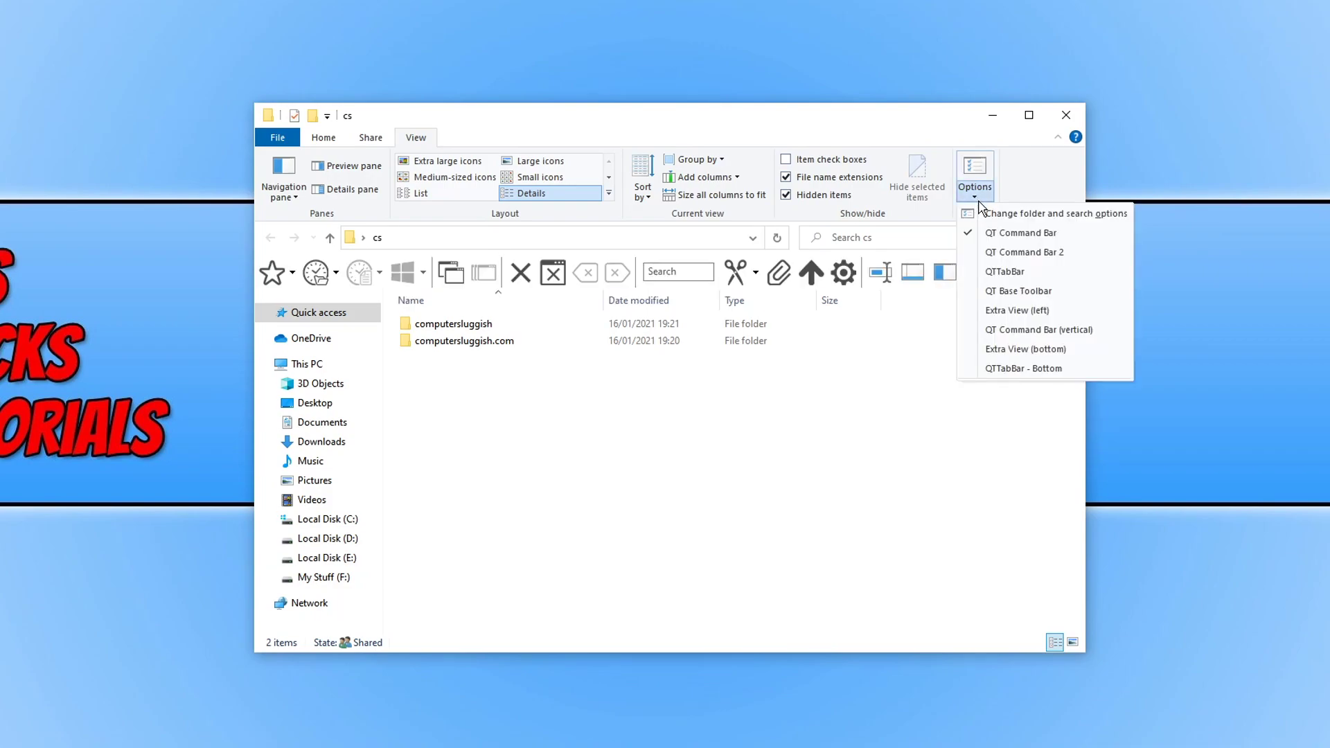
left_click(1049, 277)
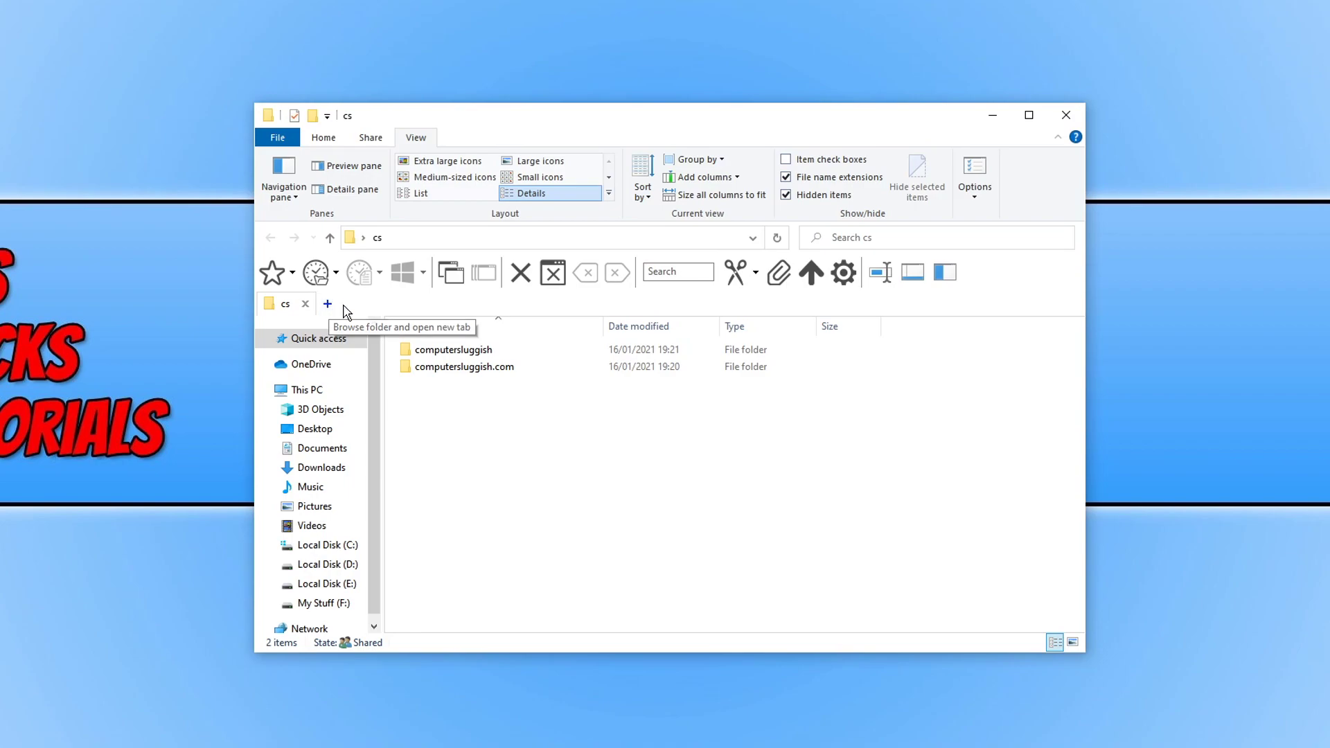
Step: Open computersluggish.com, found under cs in Browse For Folder, as a new tab
left_click(337, 307)
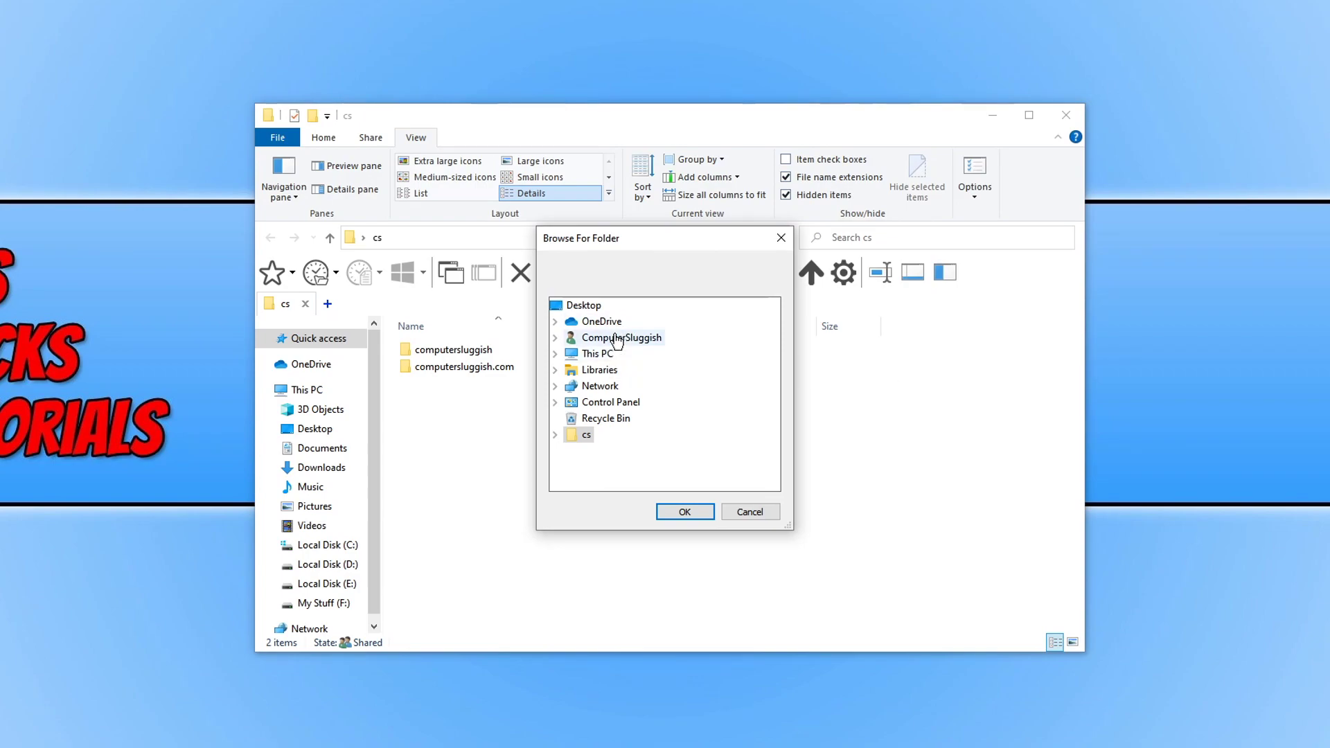
left_click(554, 435)
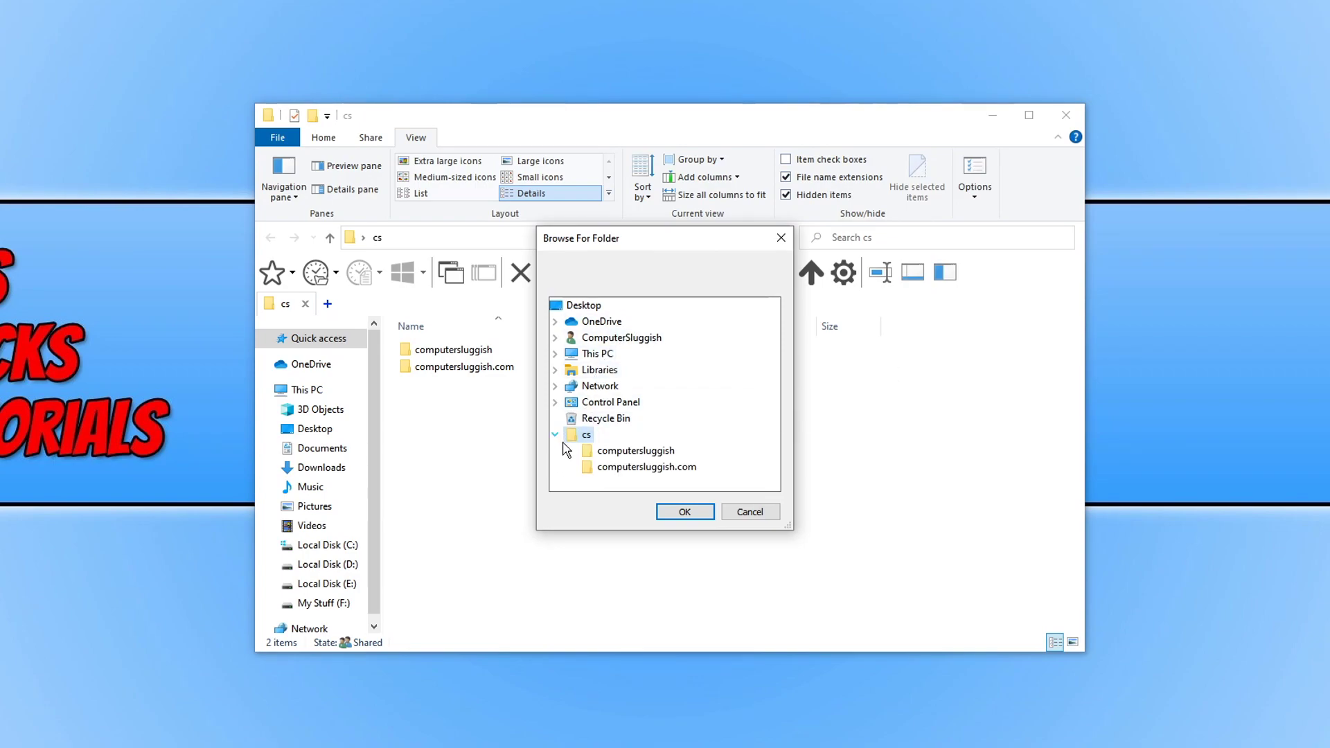
left_click(654, 467)
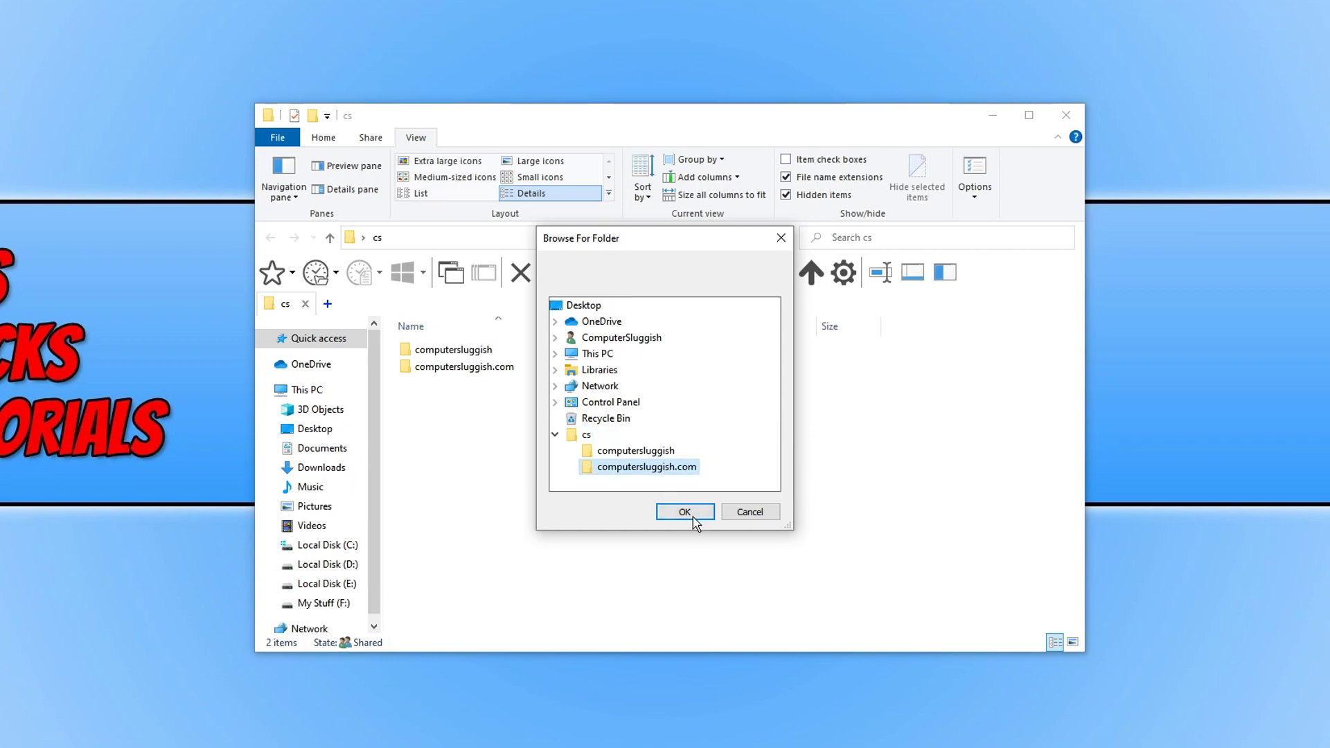
left_click(684, 511)
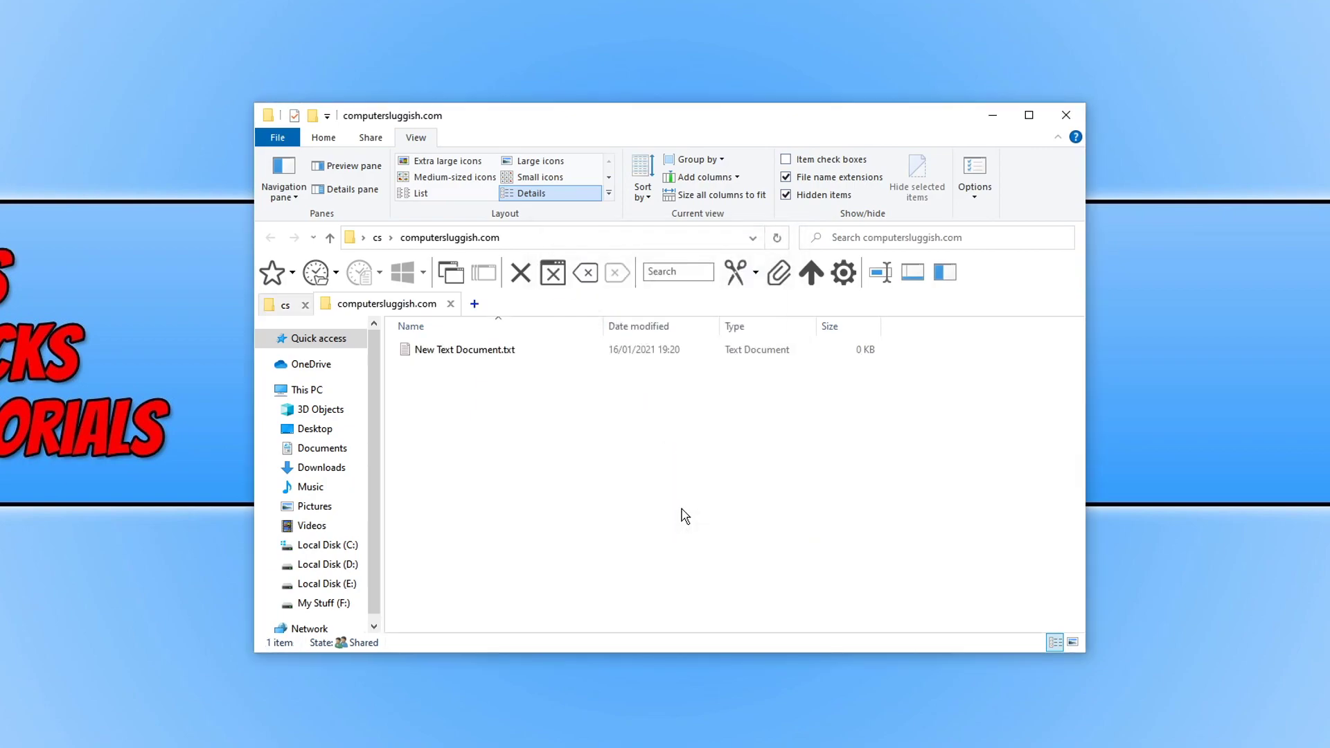
Step: Switch to the computersluggish.com tab, back to cs, and clear the file selection
left_click(427, 307)
left_click(286, 307)
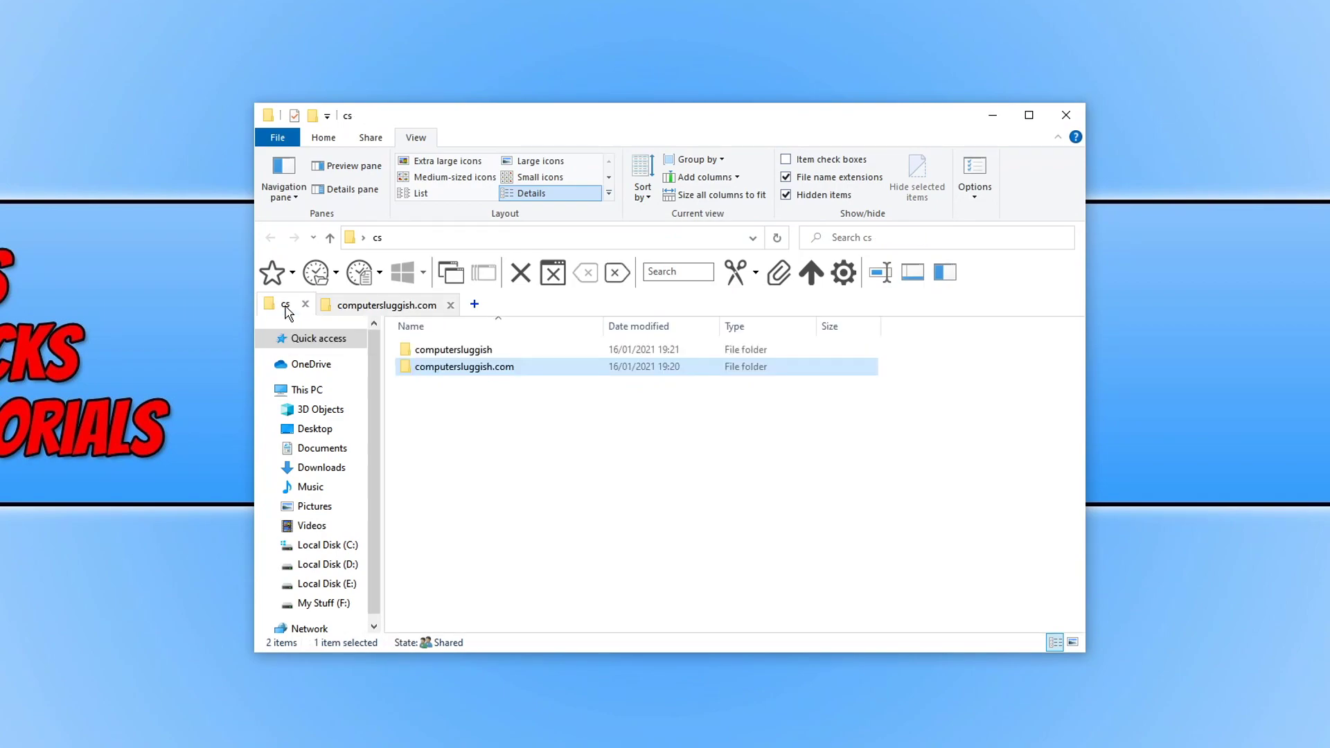
left_click(588, 463)
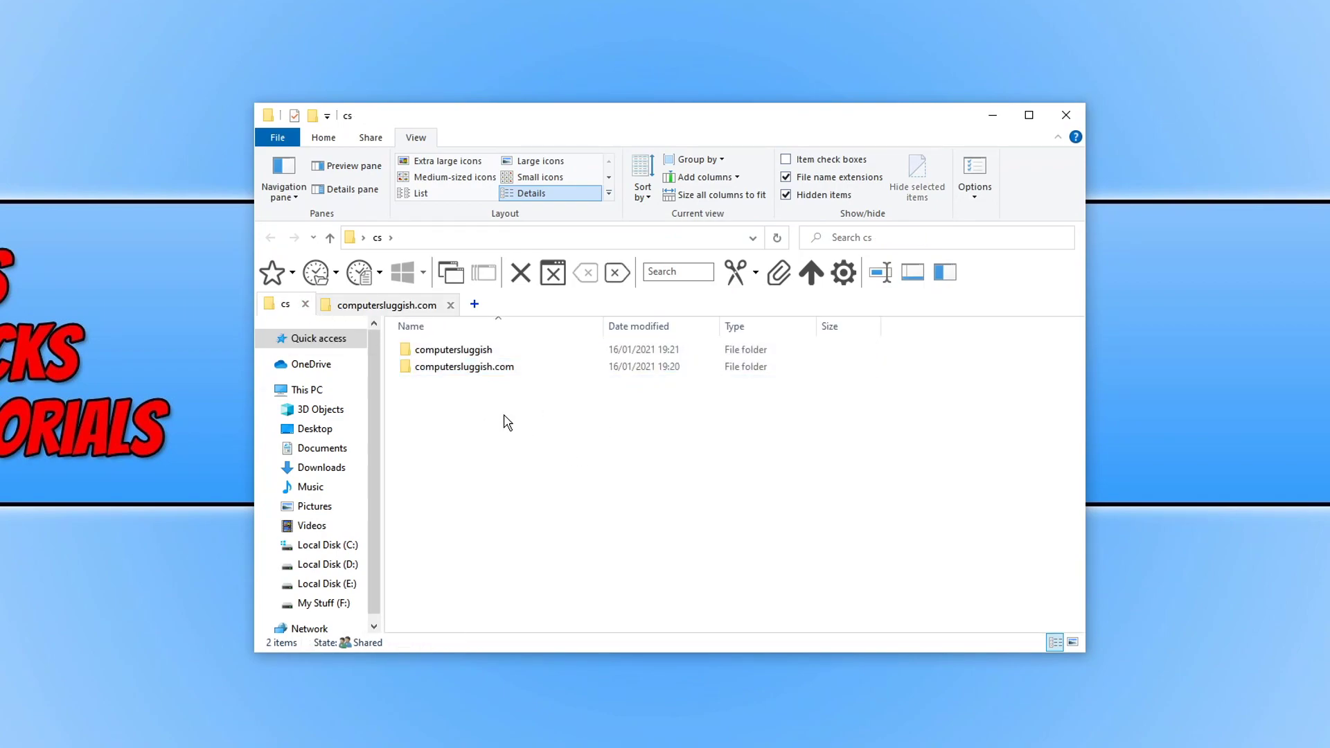
Step: Open computersluggish in a third tab and enlarge the Explorer window up and left
middle_click(478, 355)
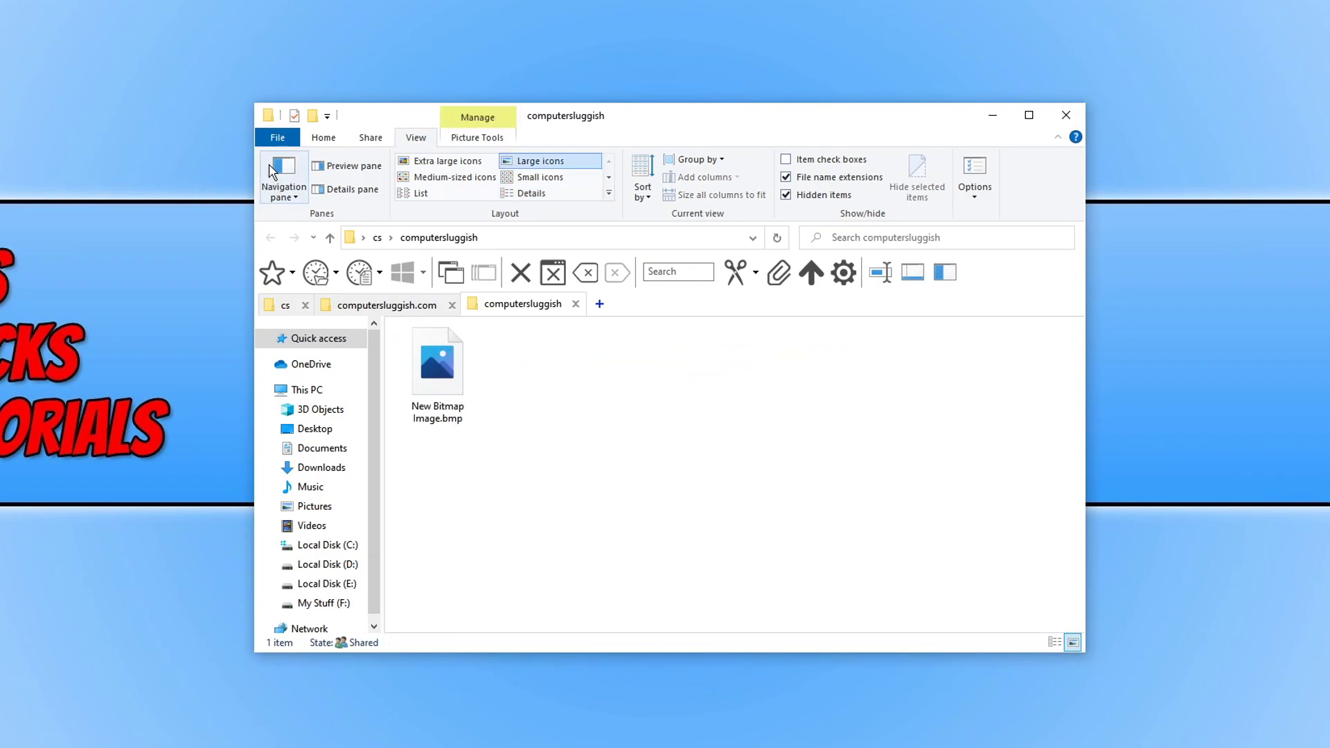
left_click_drag(254, 102, 152, 33)
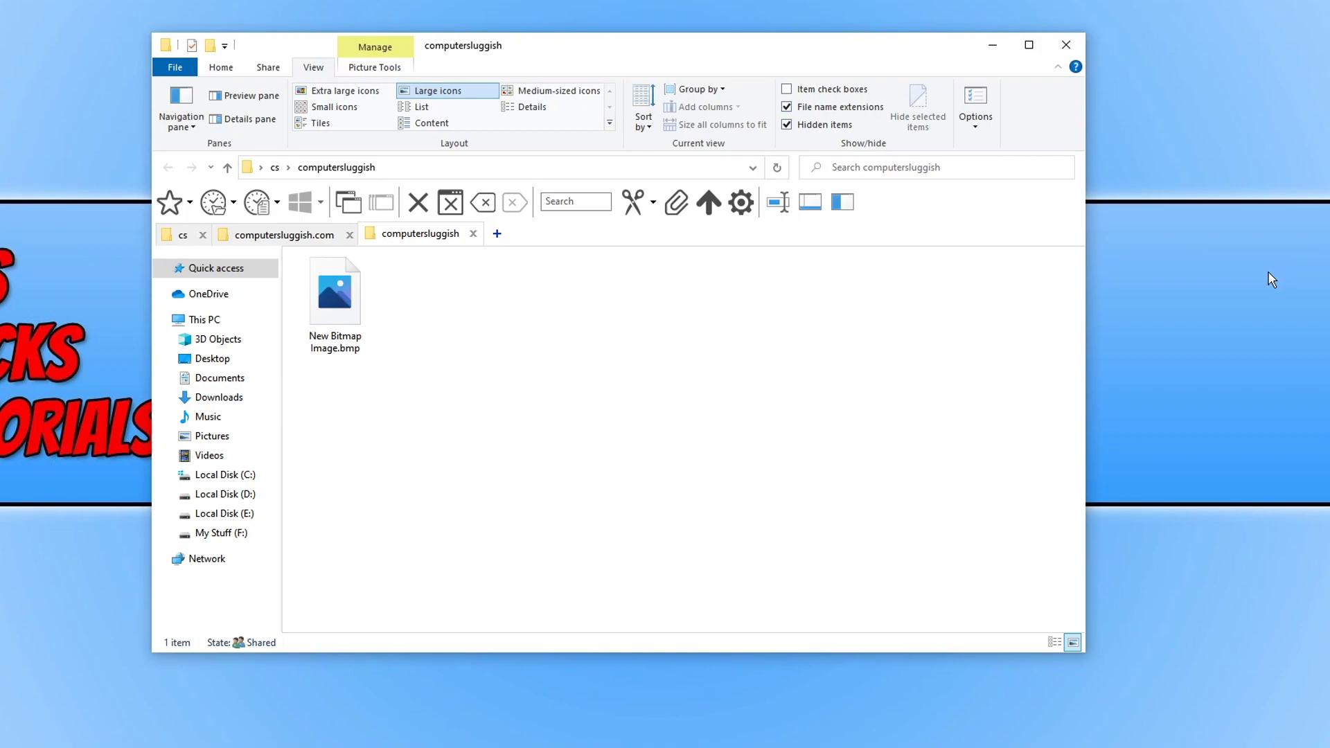
Step: Choose 'QTTabBar Options...' from the QT command bar's right-click menu
right_click(870, 201)
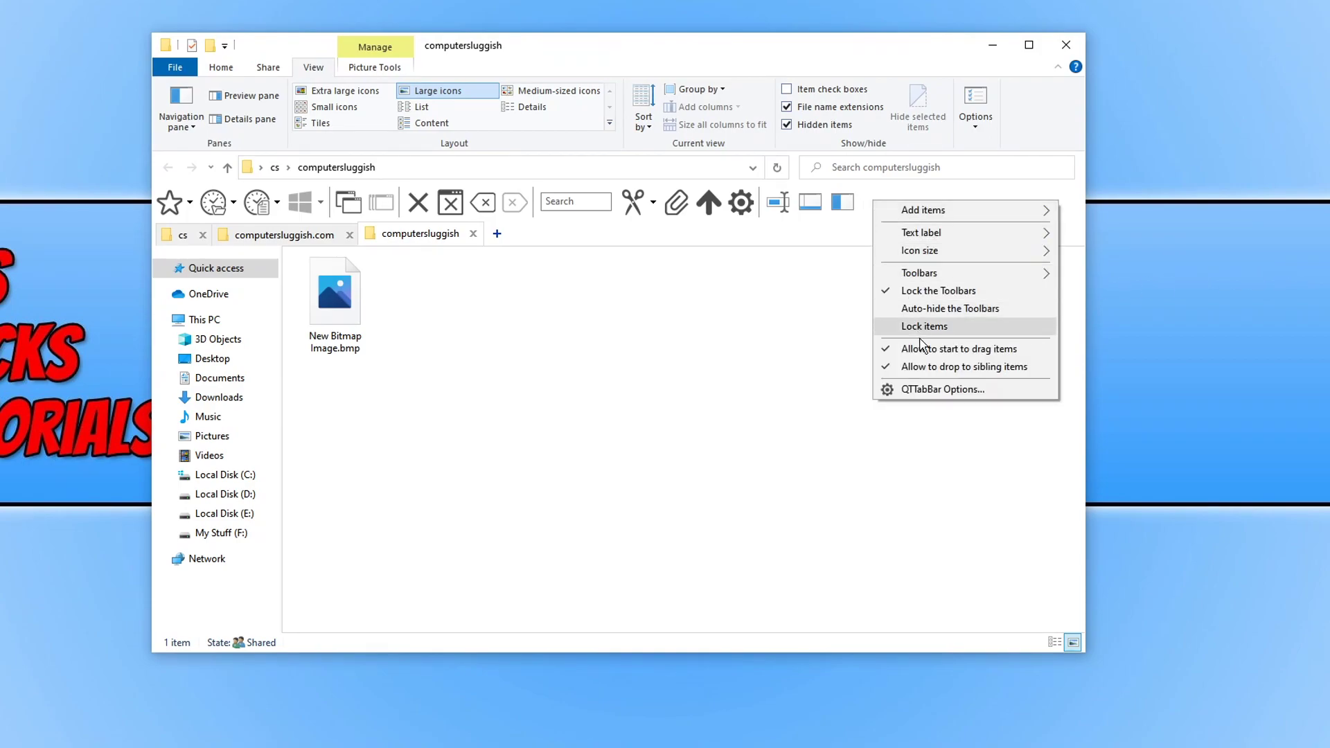
left_click(943, 393)
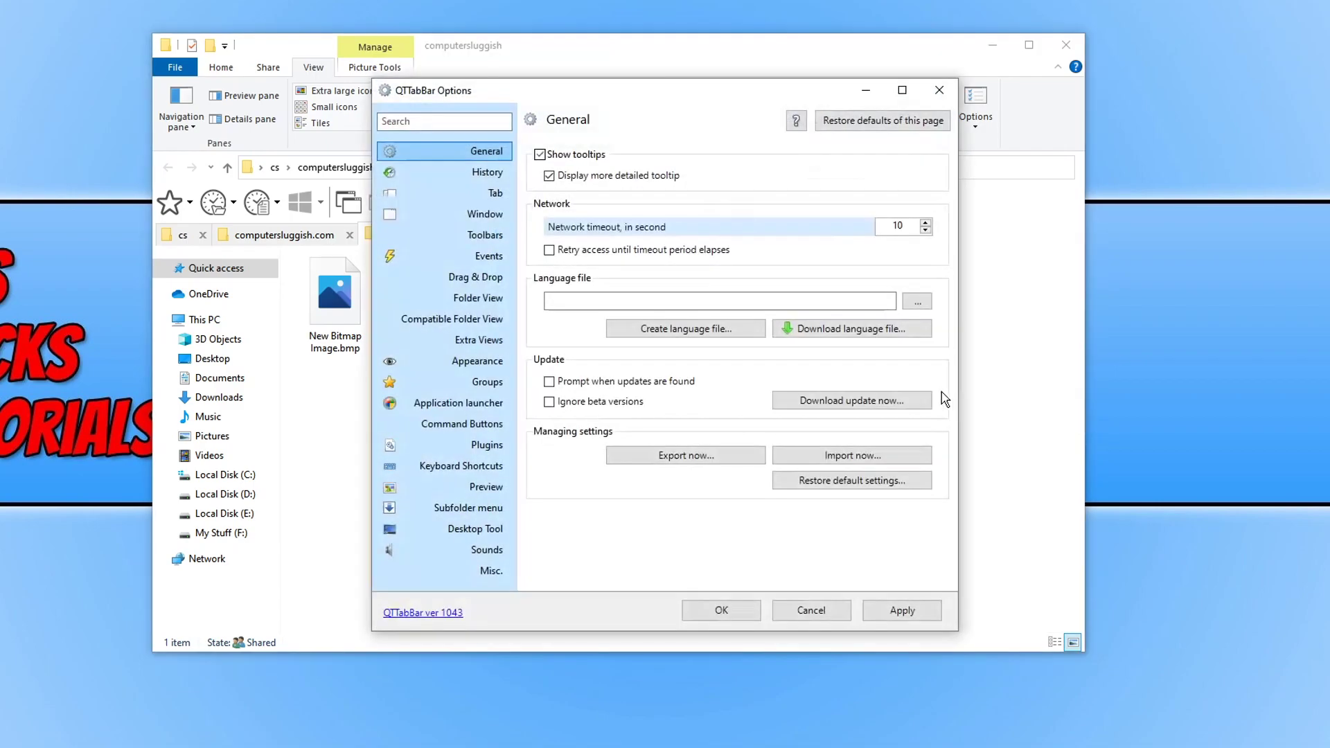